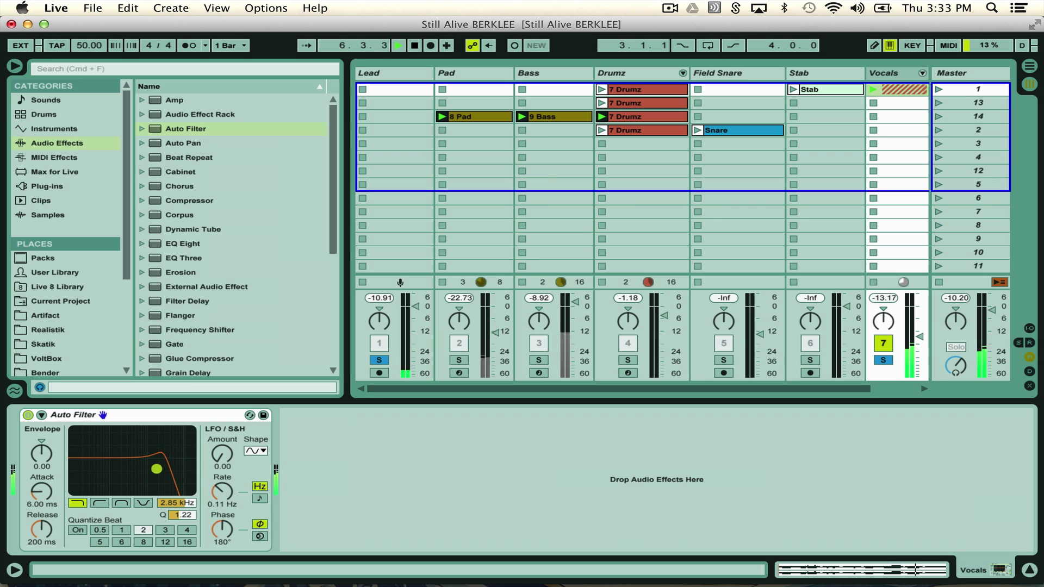
# Add a Beat Repeat effect to the Vocals track and set its Pitch to -3 st
pyautogui.doubleClick(202, 162)
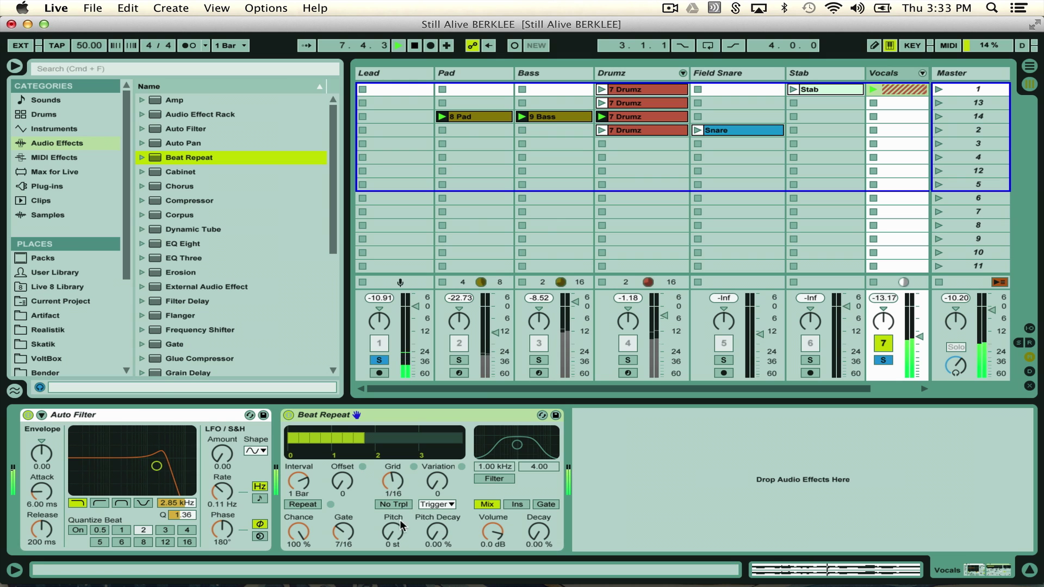
pyautogui.moveTo(393, 536); pyautogui.dragTo(392, 544)
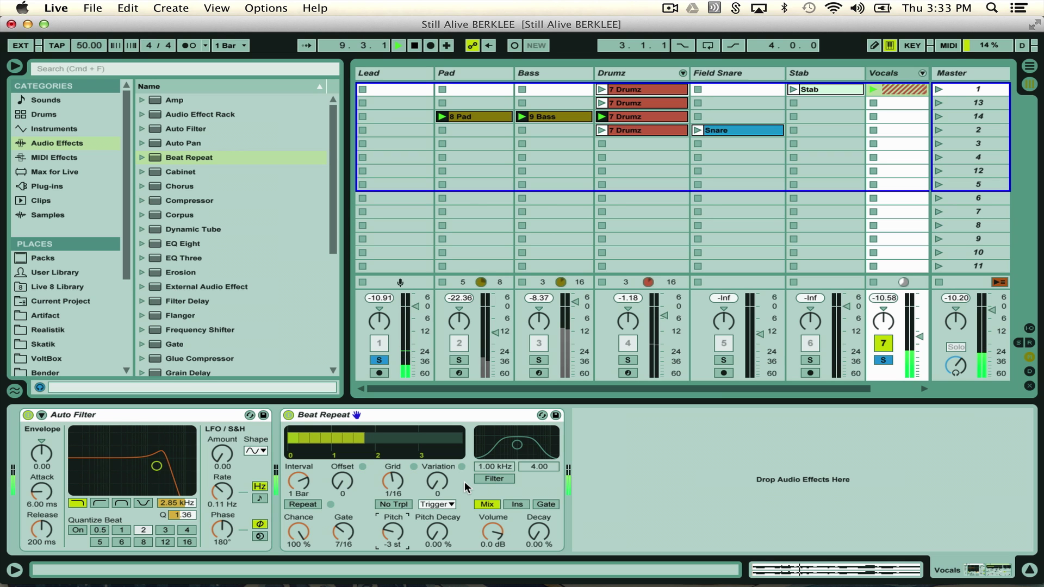
pyautogui.click(393, 481)
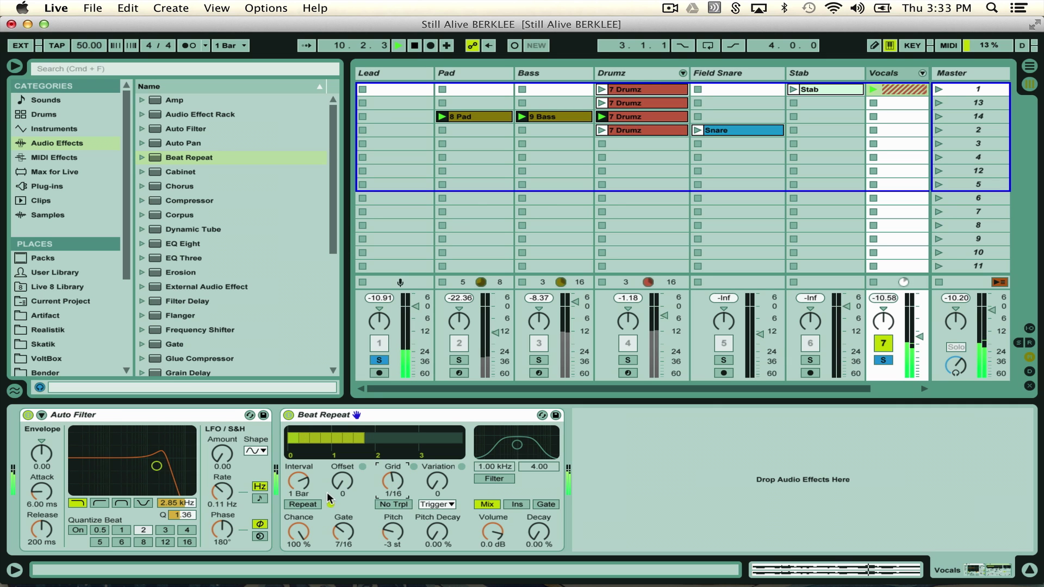
# Enable Beat Repeat's filter at about 1.36 kHz with a width of 9.00, and set Decay to about 12.7 % and Grid to 1/24
pyautogui.click(499, 477)
pyautogui.moveTo(517, 445); pyautogui.dragTo(521, 431)
pyautogui.moveTo(535, 532); pyautogui.dragTo(534, 532)
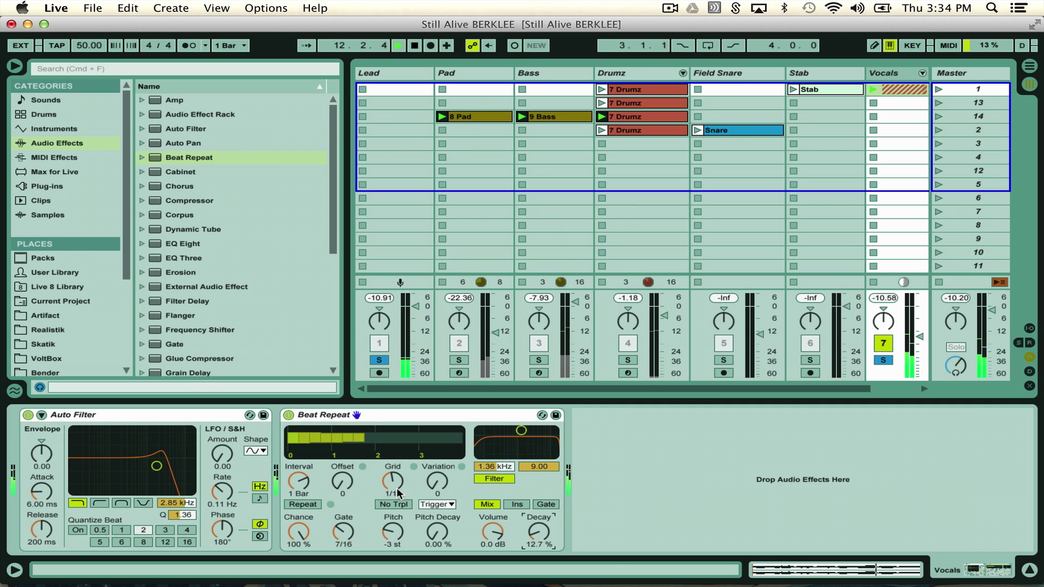
pyautogui.moveTo(389, 486); pyautogui.dragTo(388, 492)
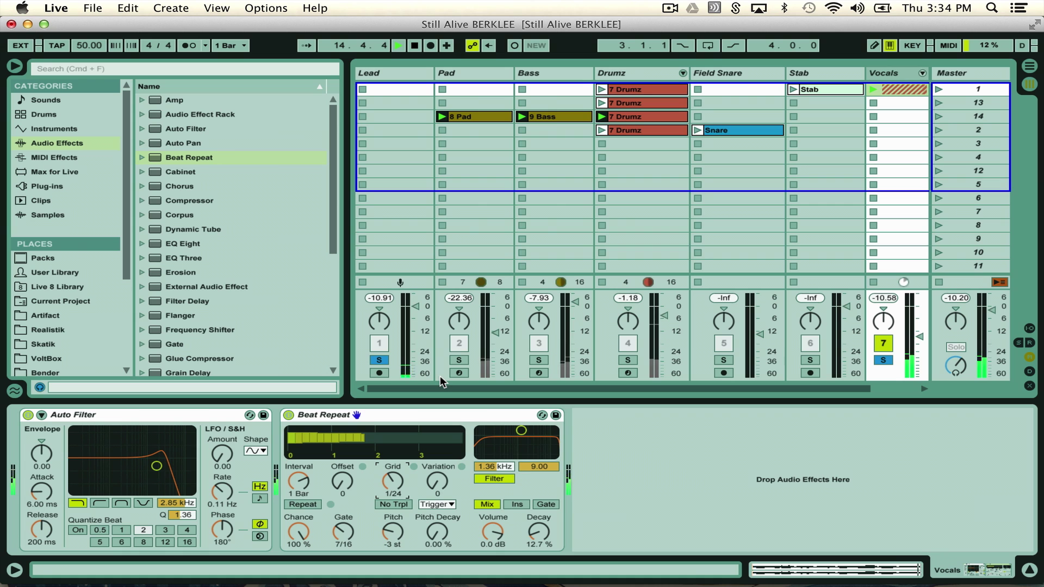
# Turn off solo on the Lead and Vocals tracks and launch the Snare clip on the Field Snare track
pyautogui.press('s')
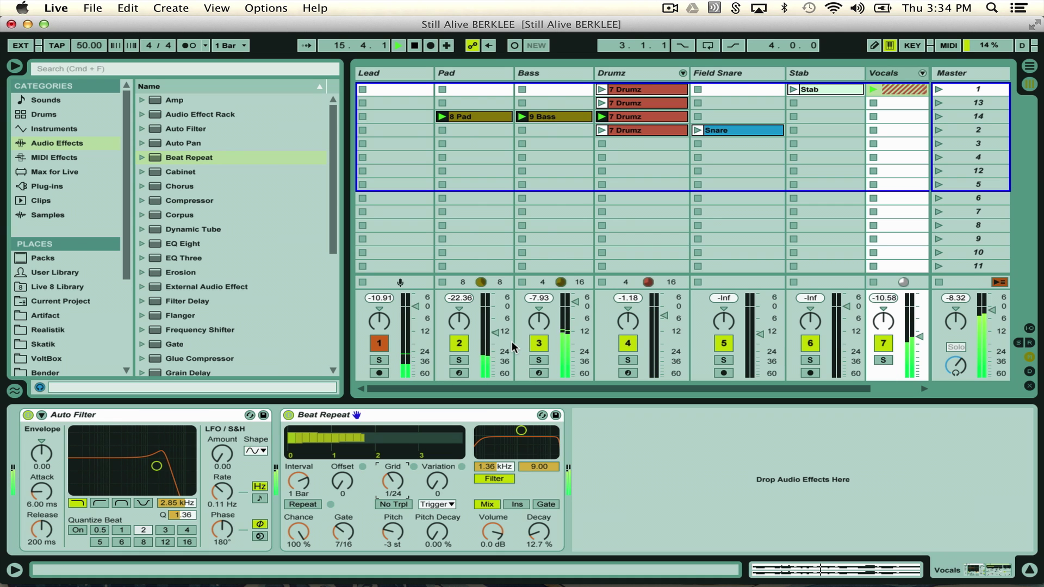
pyautogui.click(696, 131)
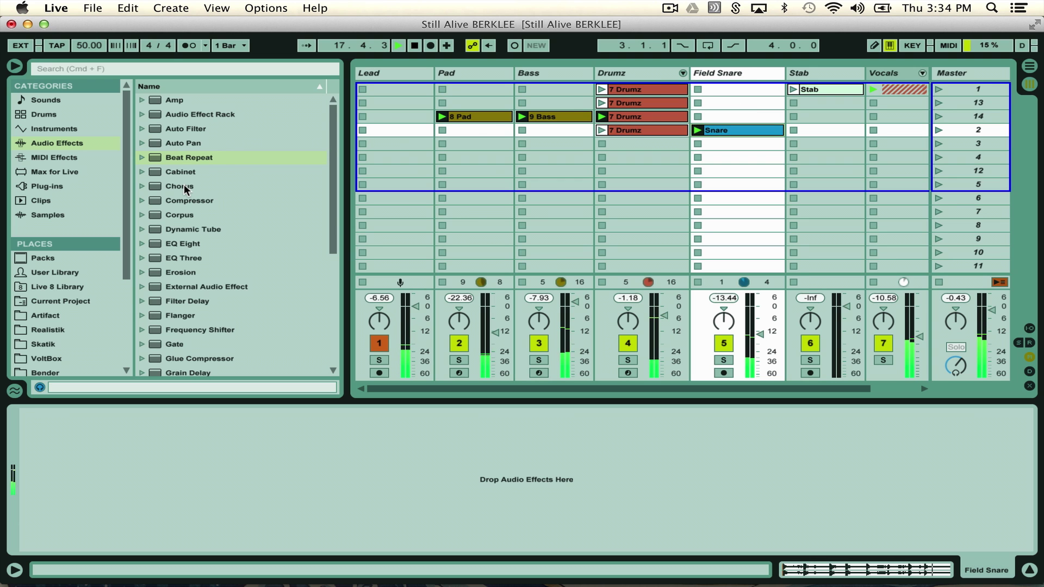
# Add an EQ Eight to the Field Snare track with band 8 enabled as a high cut at about 3.29 kHz, Q about 0.63
pyautogui.scroll(-1, 185, 196)
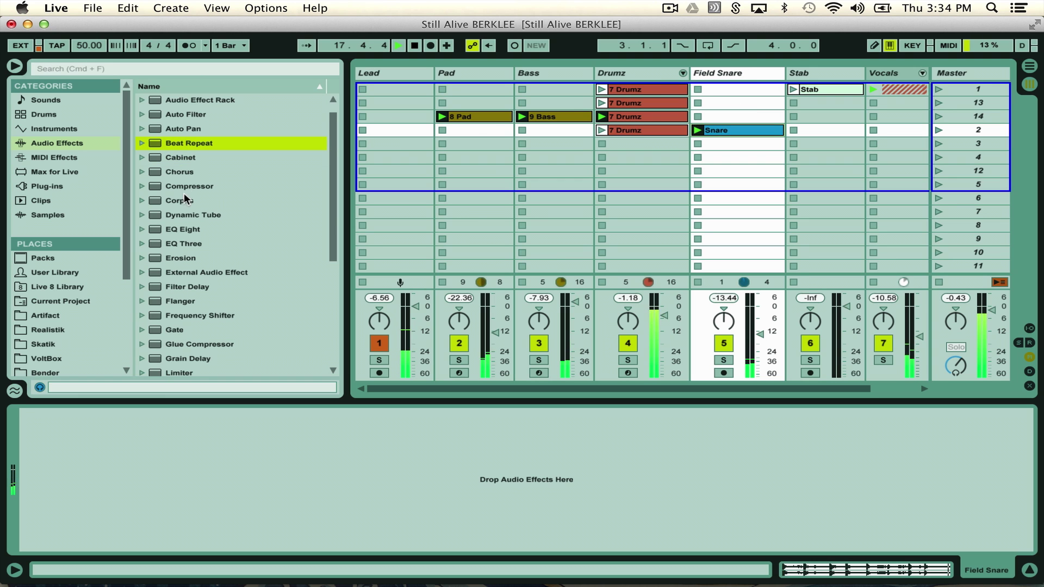
pyautogui.doubleClick(183, 230)
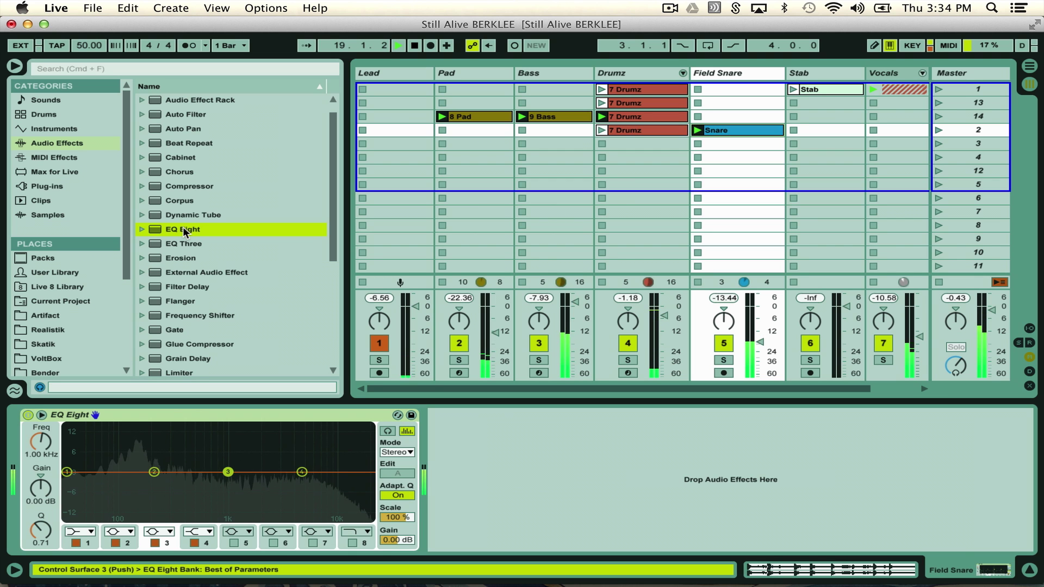
pyautogui.click(353, 543)
pyautogui.moveTo(353, 483); pyautogui.dragTo(283, 484)
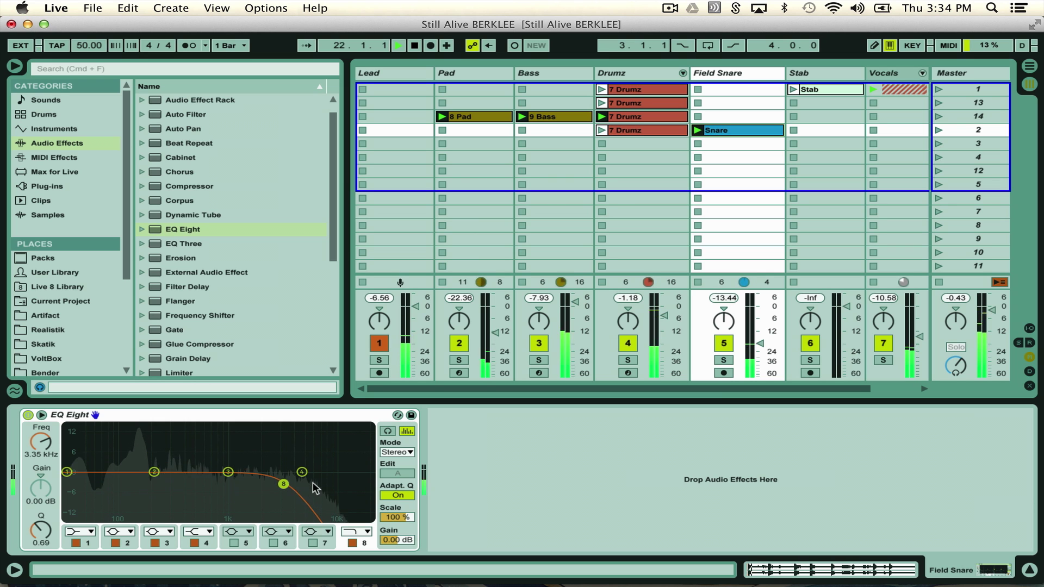
pyautogui.moveTo(283, 484)
pyautogui.mouseDown()
pyautogui.moveTo(294, 480)
pyautogui.moveTo(282, 485)
pyautogui.mouseUp()
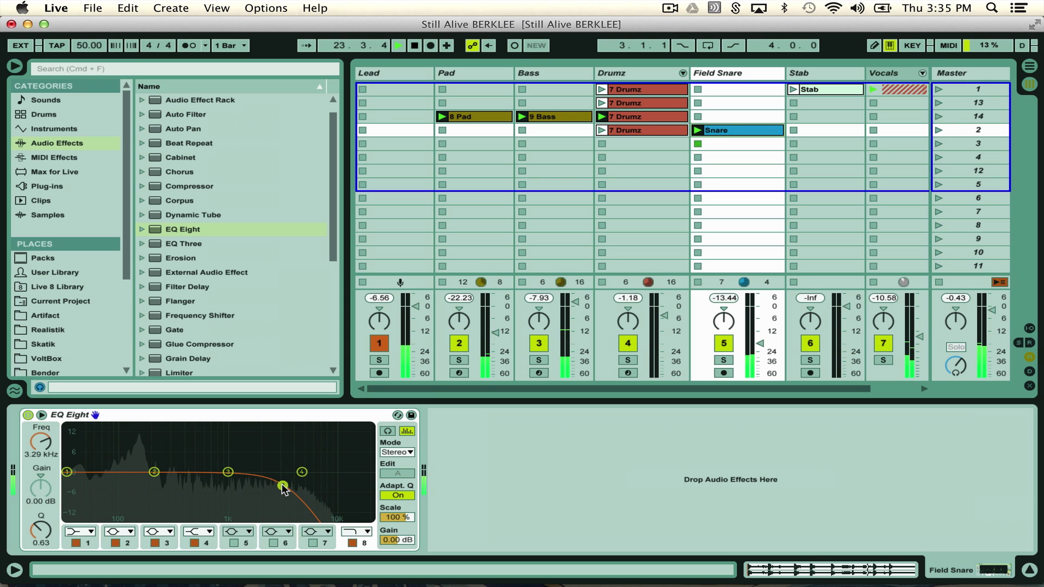
# Show the sends and return tracks in the mixer and display the devices of the A Reverb return
pyautogui.click(1024, 344)
pyautogui.click(1028, 357)
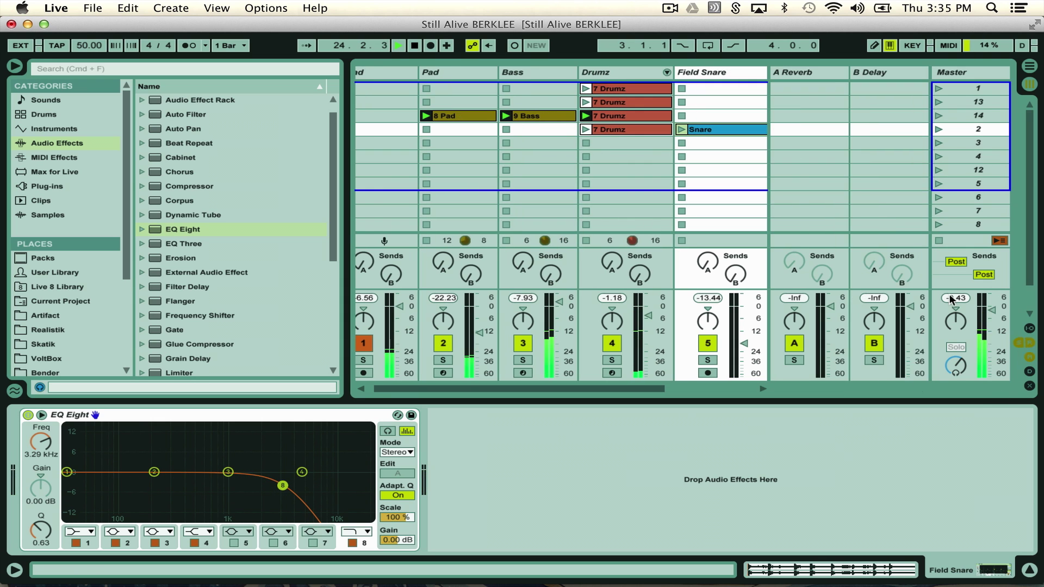
pyautogui.click(807, 76)
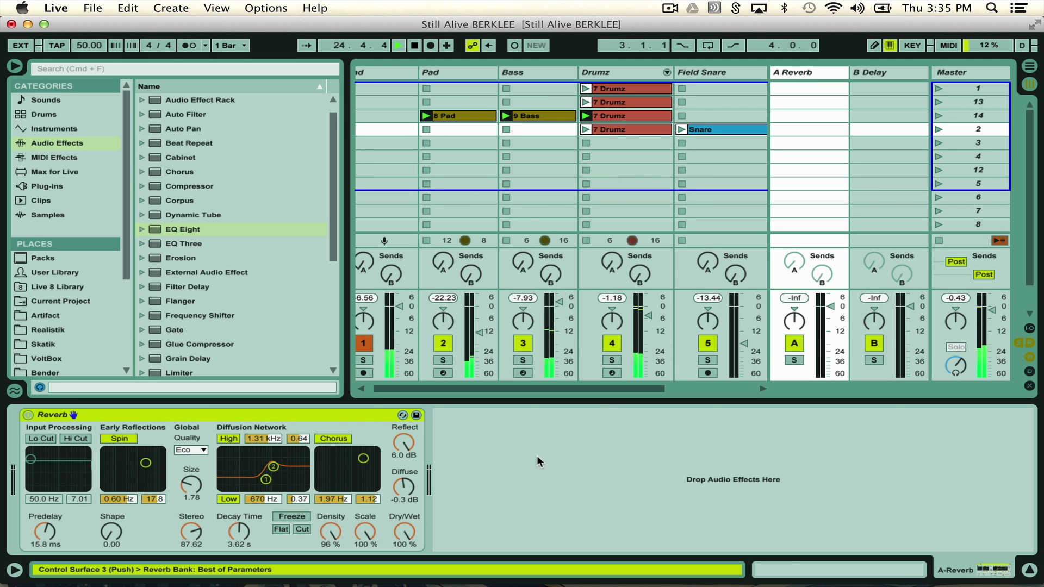
# Raise the reverb send A on the Drumz and Field Snare tracks
pyautogui.hscroll(-1, 573, 310)
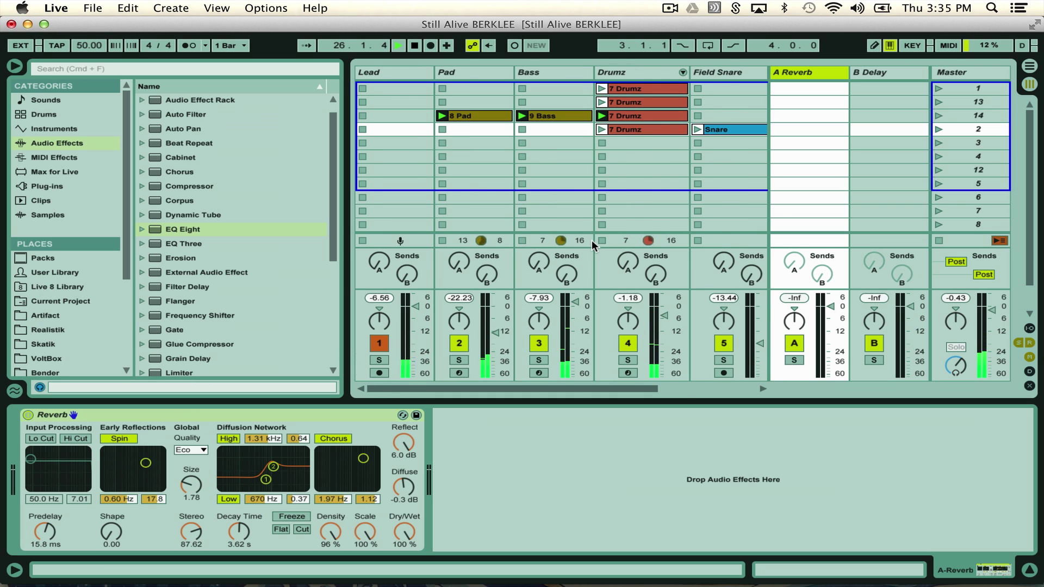
pyautogui.hscroll(1, 592, 240)
pyautogui.moveTo(570, 258); pyautogui.dragTo(596, 255)
pyautogui.hscroll(1, 641, 274)
pyautogui.hscroll(1, 661, 266)
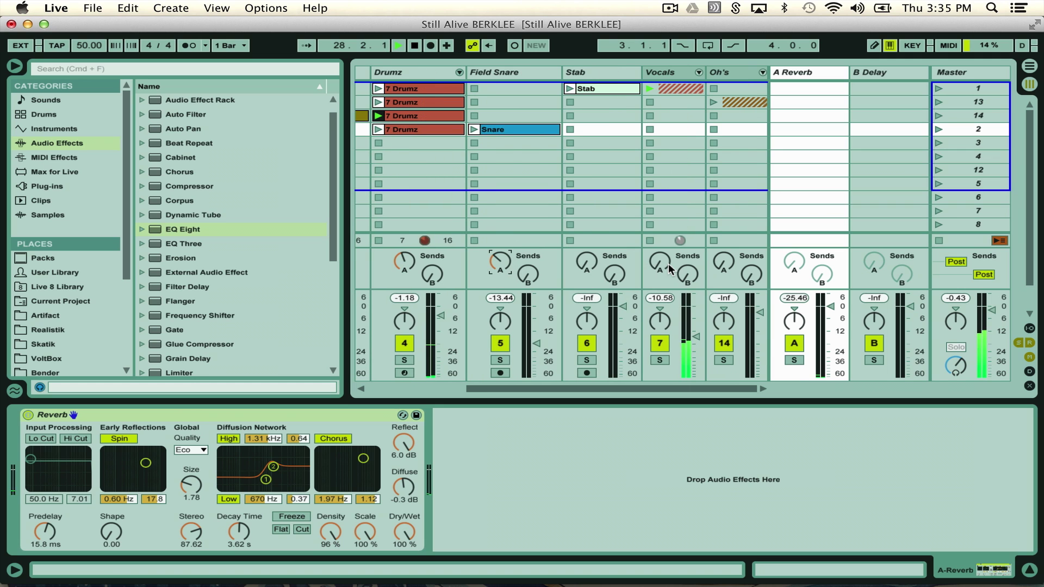
# Raise the reverb send A on the Vocals and Oh's tracks and increase the Vocals track's volume
pyautogui.moveTo(662, 263); pyautogui.dragTo(662, 258)
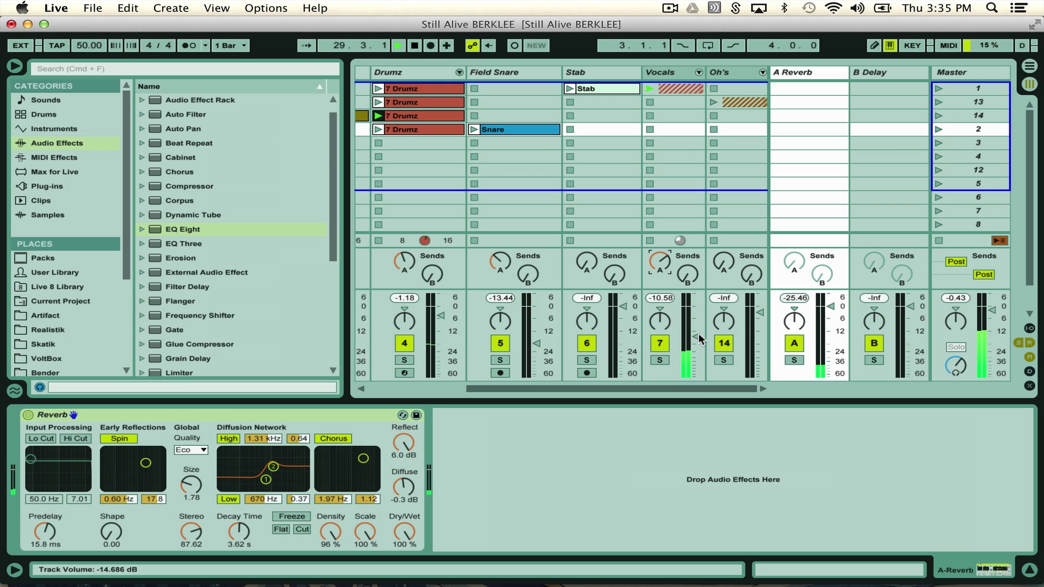
pyautogui.moveTo(696, 337); pyautogui.dragTo(697, 326)
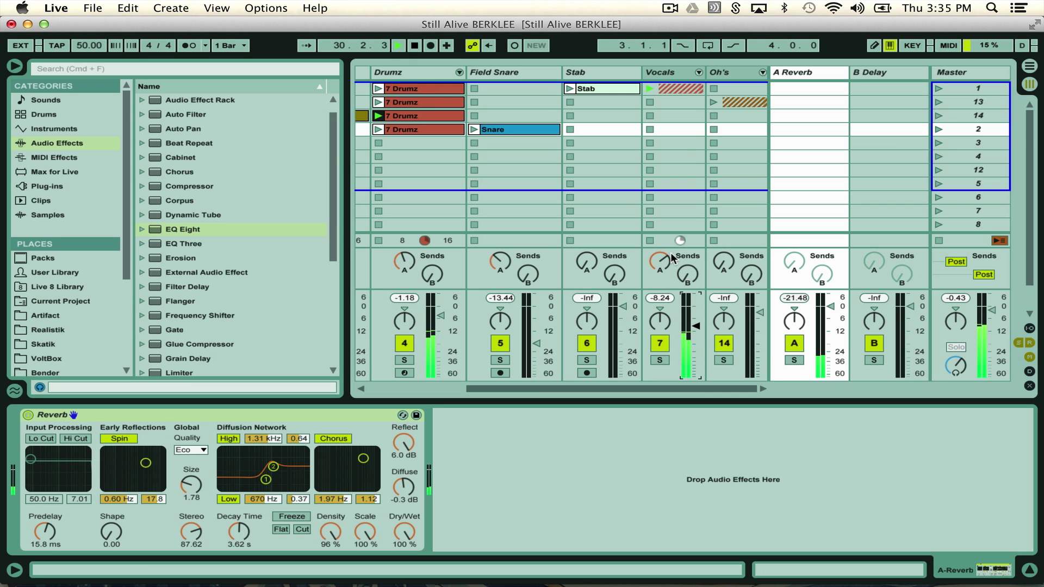
pyautogui.moveTo(721, 263); pyautogui.dragTo(721, 222)
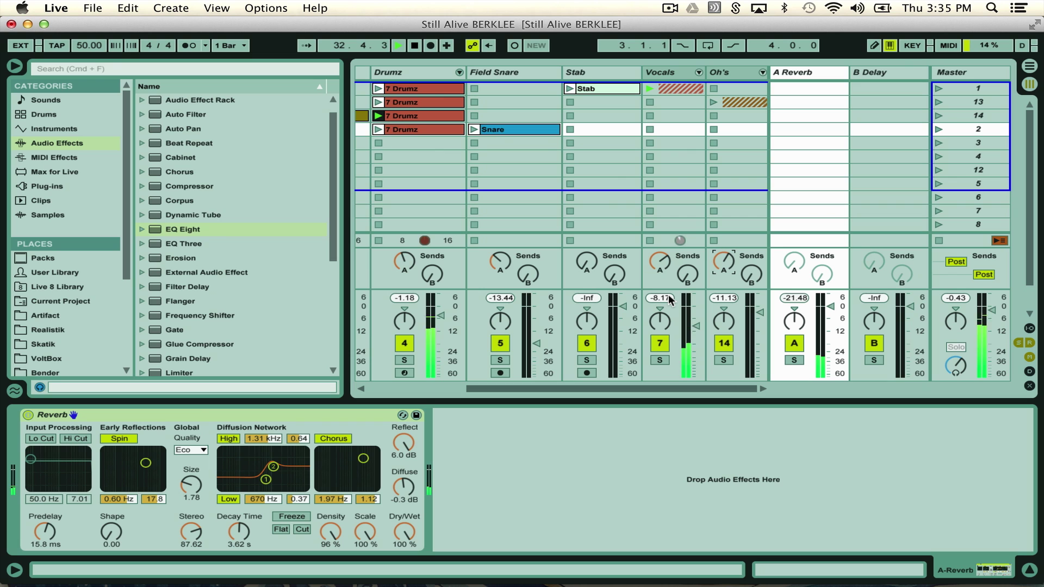
# Mute the Drumz, Field Snare and Stab tracks to audition the reverb, and unmute all three
pyautogui.press('F4')
pyautogui.press('F5')
pyautogui.press('F6')
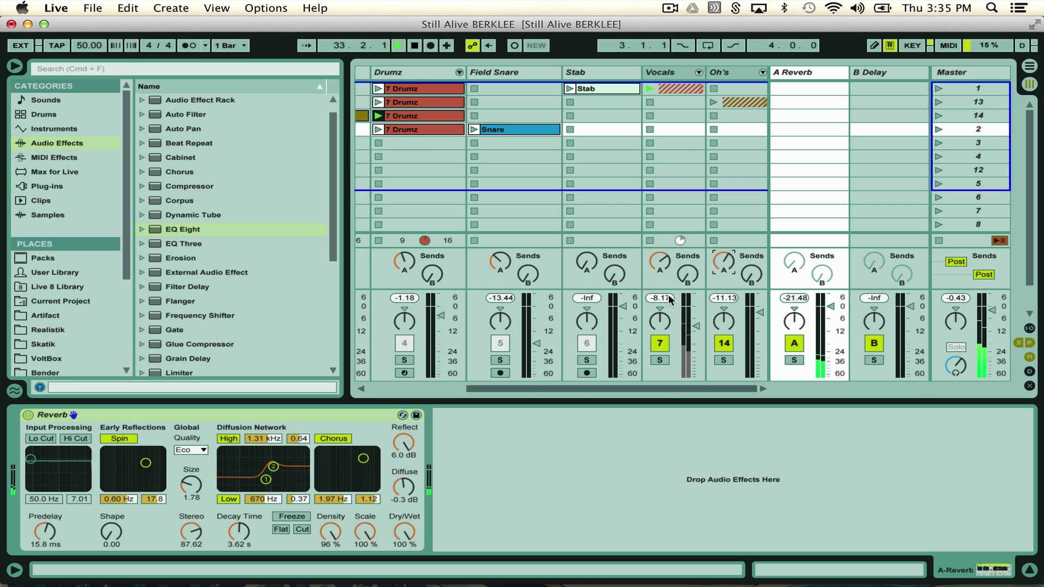
pyautogui.press('F4')
pyautogui.press('F5')
pyautogui.press('F6')
# Solo the B Delay return together with the Lead track and audition the Lead's delay send B
pyautogui.click(878, 360)
pyautogui.hscroll(-3, 804, 262)
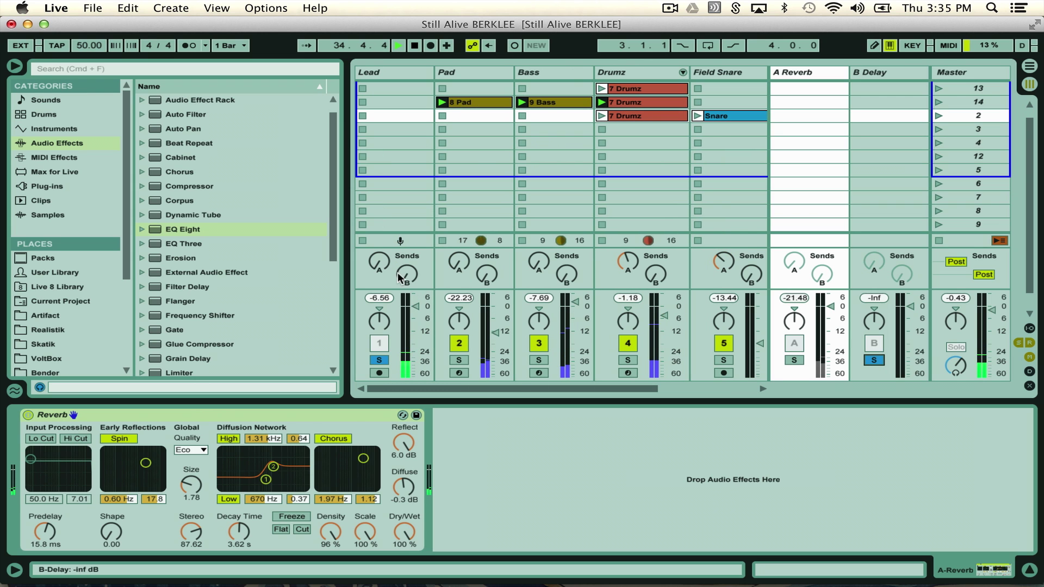
pyautogui.moveTo(404, 277)
pyautogui.mouseDown()
pyautogui.moveTo(405, 239)
pyautogui.moveTo(404, 283)
pyautogui.mouseUp()
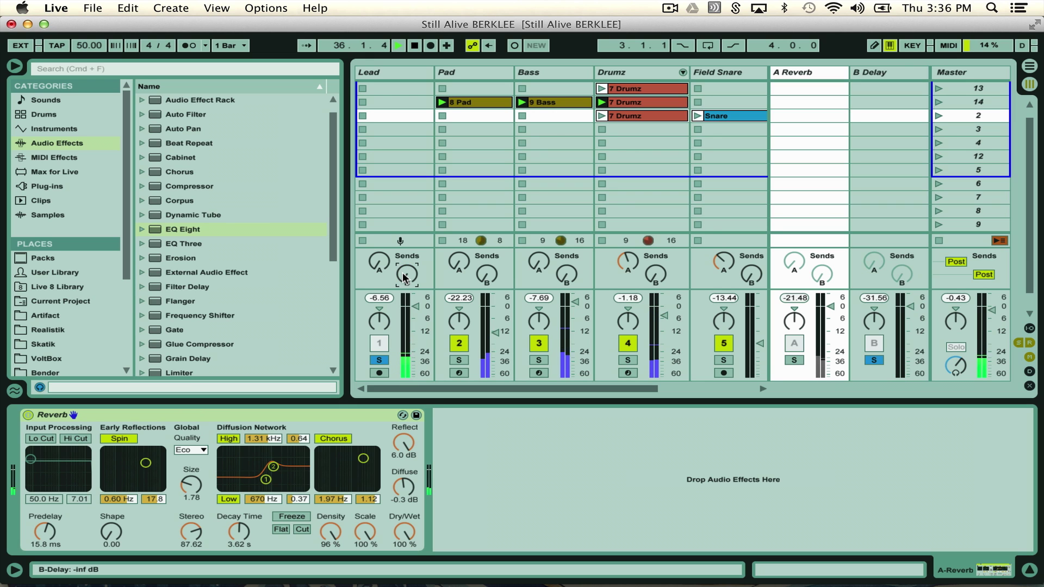
# Add an EQ Three after the Delay on the B Delay return and switch off its high and low bands
pyautogui.click(866, 75)
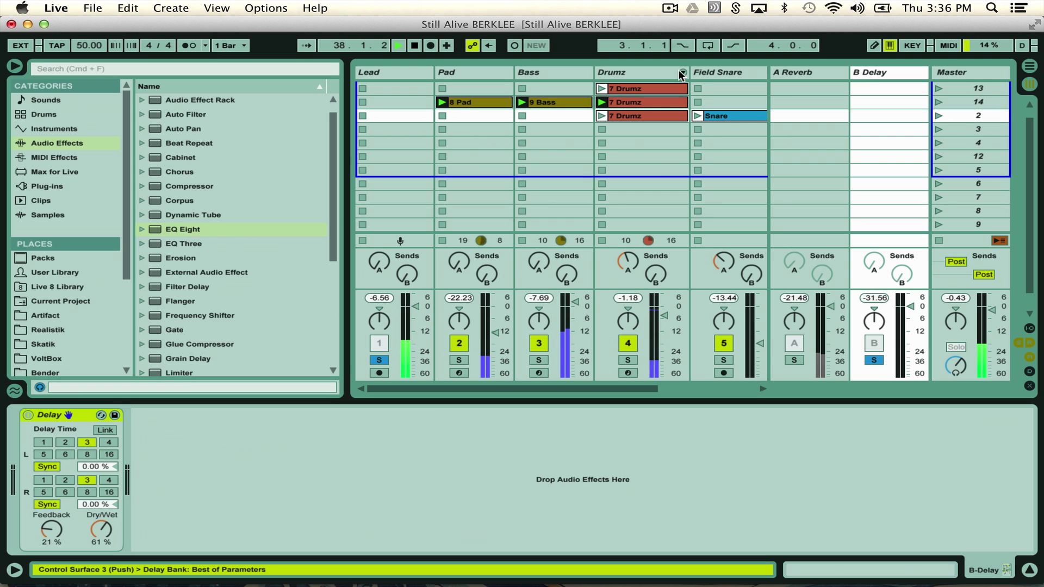
pyautogui.doubleClick(187, 243)
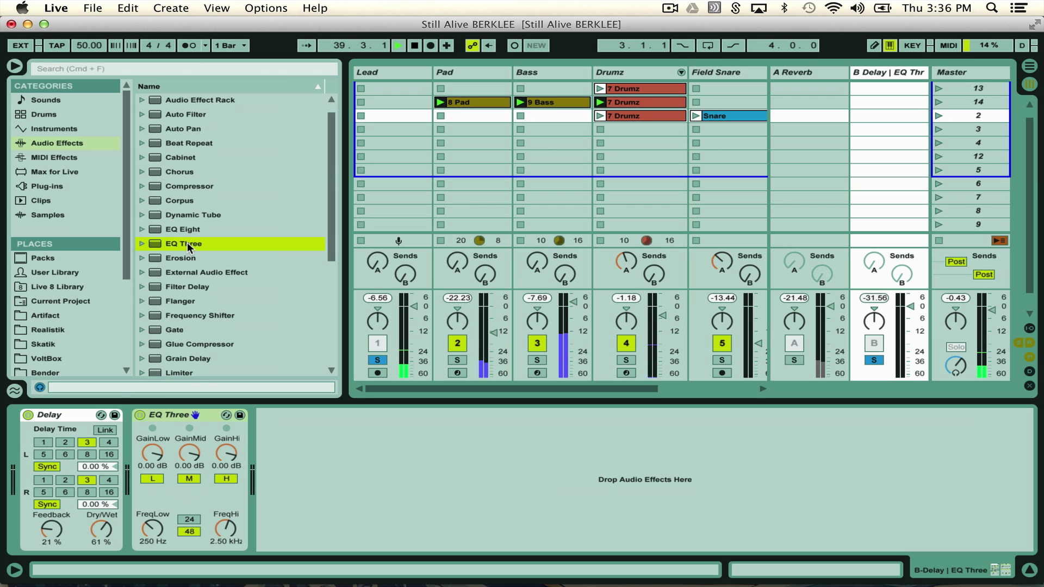
pyautogui.click(228, 481)
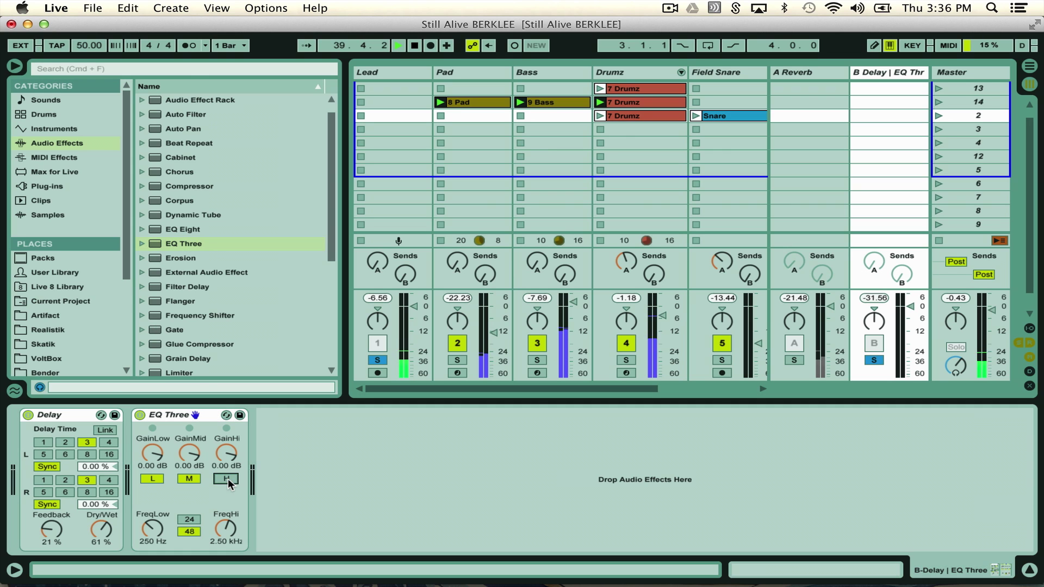
pyautogui.click(150, 482)
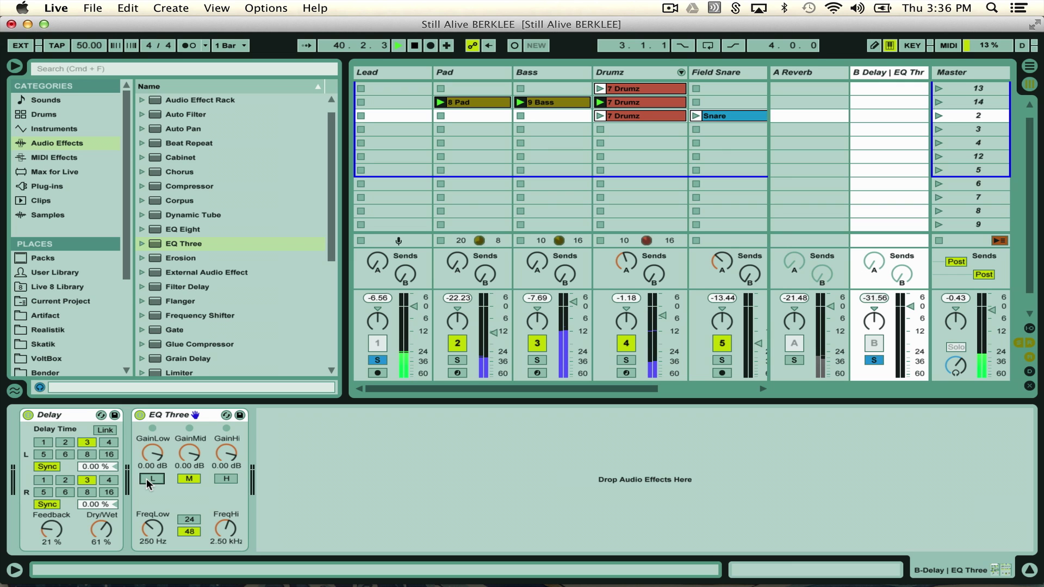
# Try the Lead track's send B at about -13.3 dB and its send A at about -14.3 dB, returning each to -inf dB
pyautogui.moveTo(405, 275); pyautogui.dragTo(405, 248)
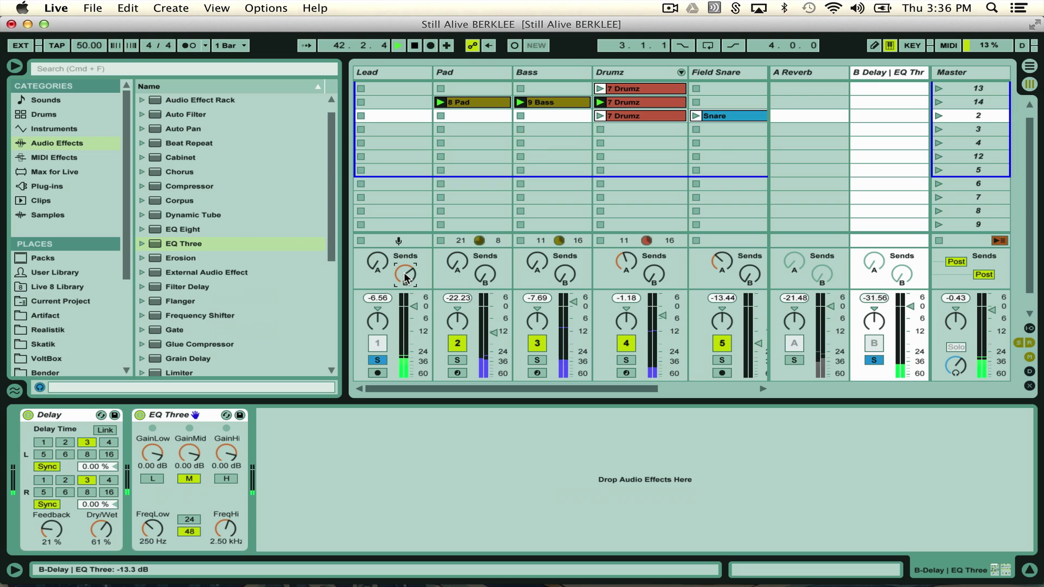
pyautogui.moveTo(405, 277); pyautogui.dragTo(406, 316)
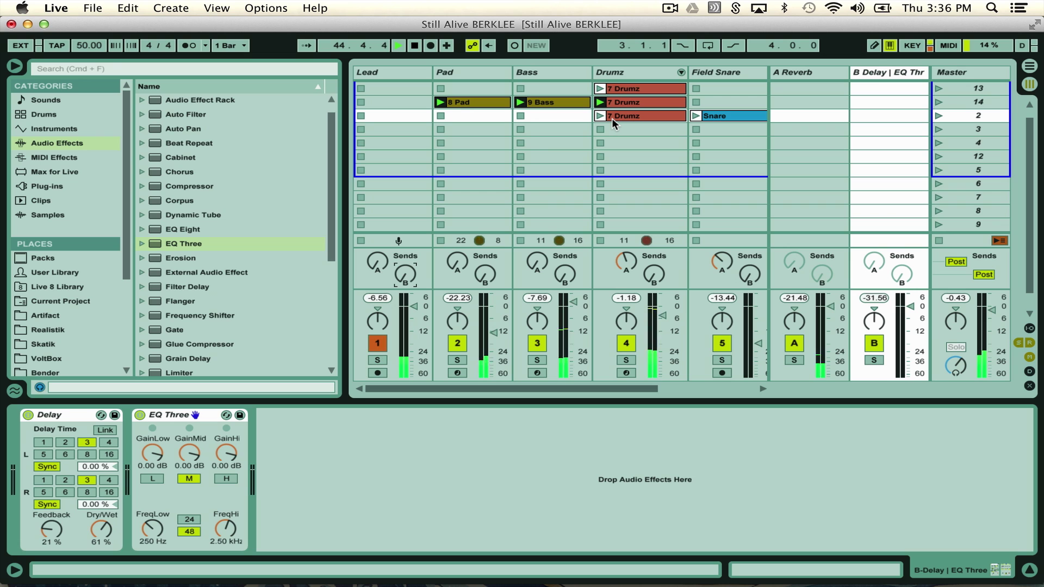
pyautogui.moveTo(378, 263); pyautogui.dragTo(377, 245)
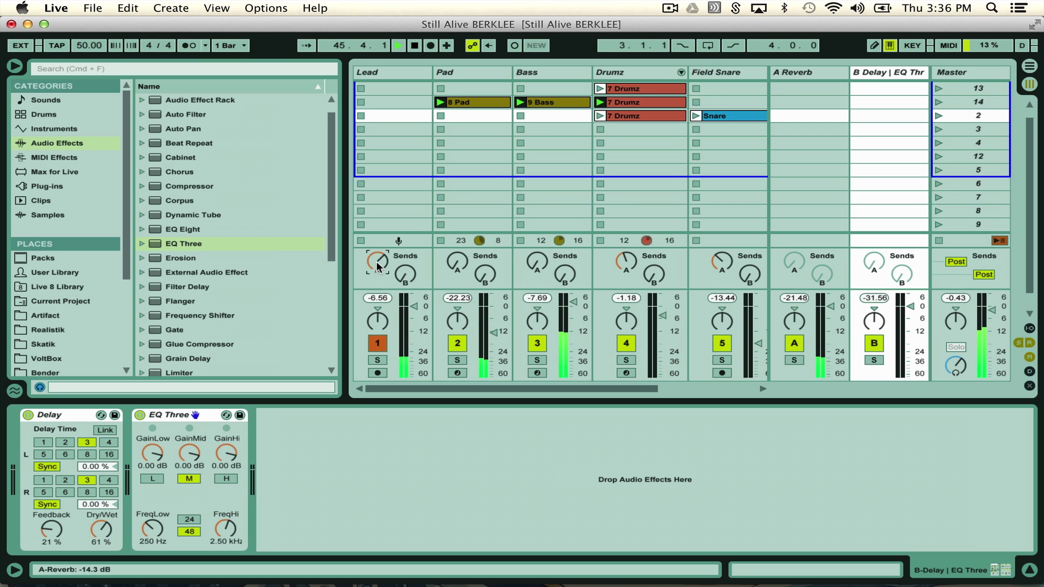
pyautogui.hscroll(3, 457, 253)
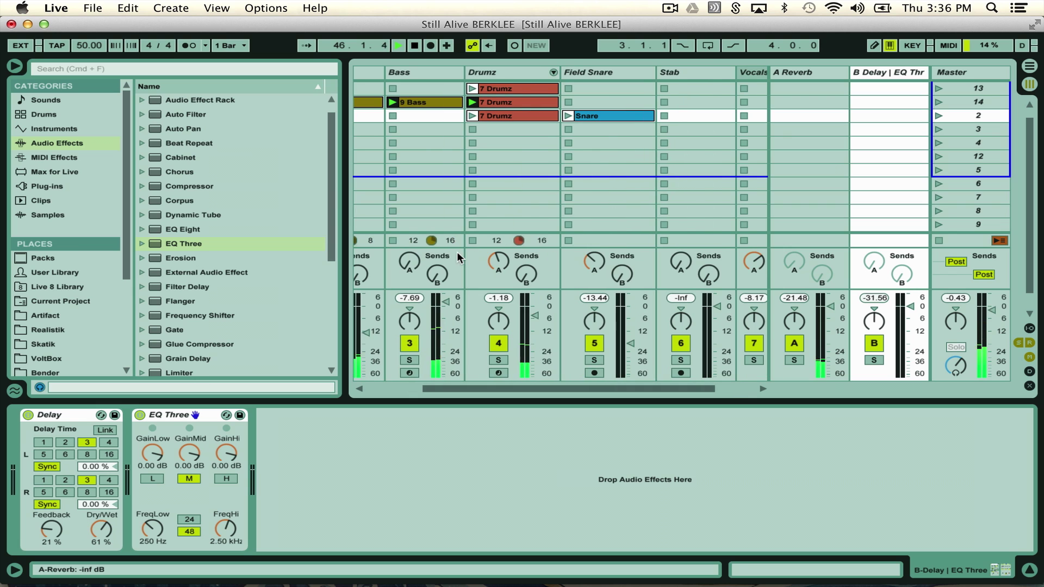
pyautogui.hscroll(-3, 461, 235)
pyautogui.moveTo(374, 269); pyautogui.dragTo(374, 305)
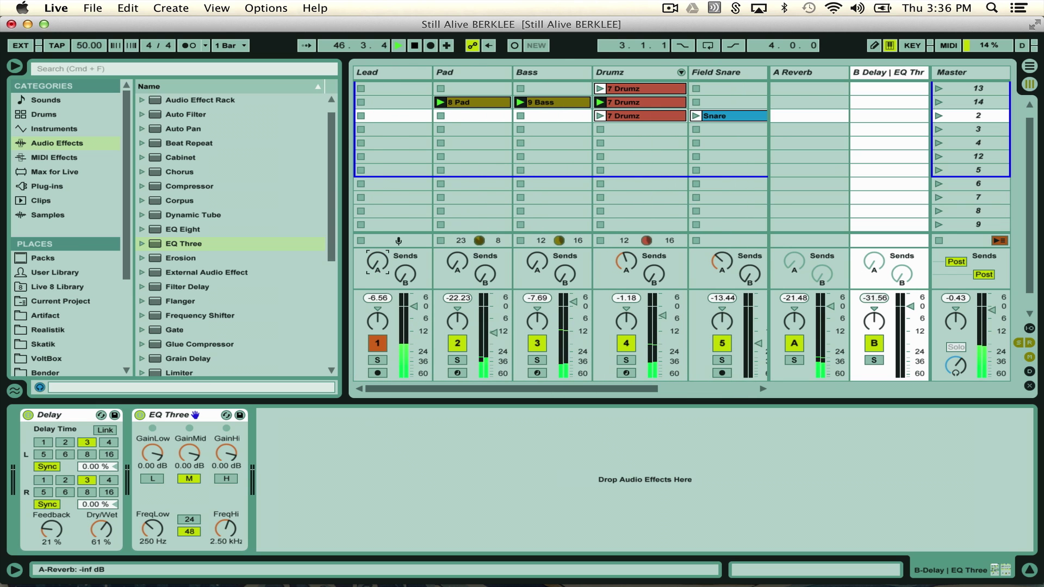
# Unfold the Drumz track's drum rack chains and pan the Noise Claps chain to 12R
pyautogui.click(681, 72)
pyautogui.hscroll(5, 546, 145)
pyautogui.scroll(-3, 546, 146)
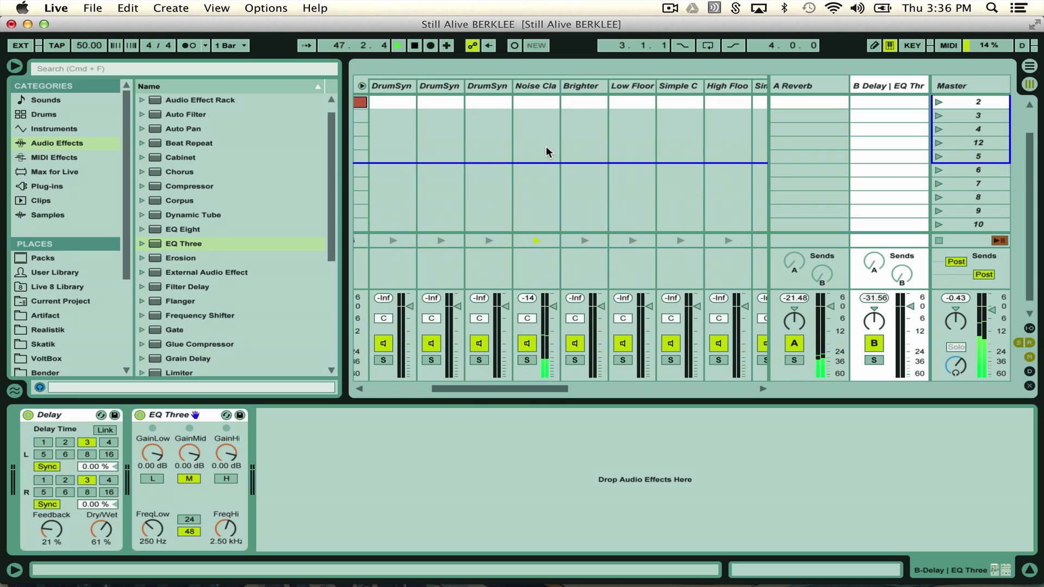
pyautogui.click(531, 318)
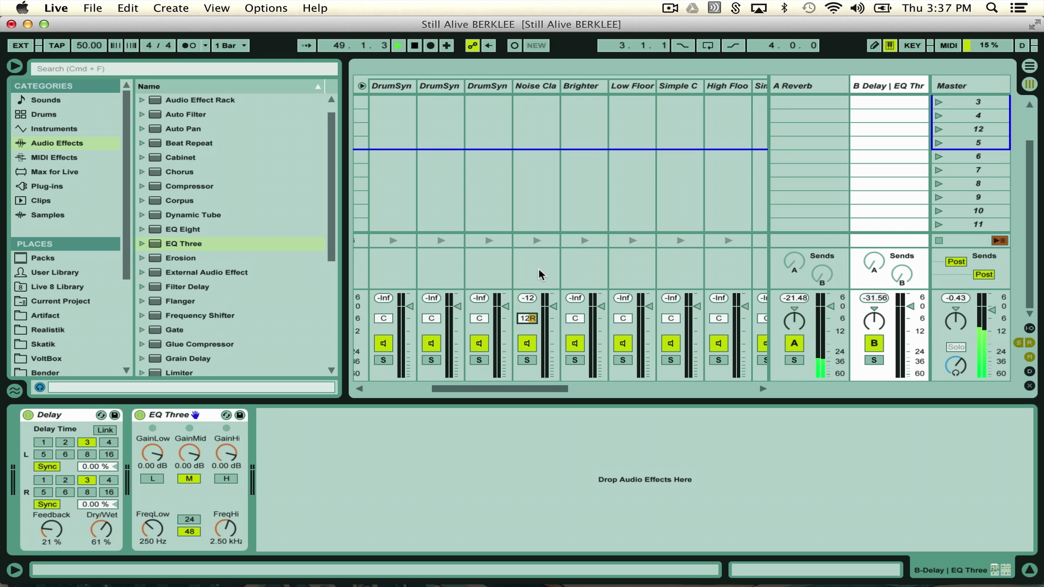
# Adjust the panning of the second Still alive chain in the Drumz drum rack
pyautogui.hscroll(5, 538, 268)
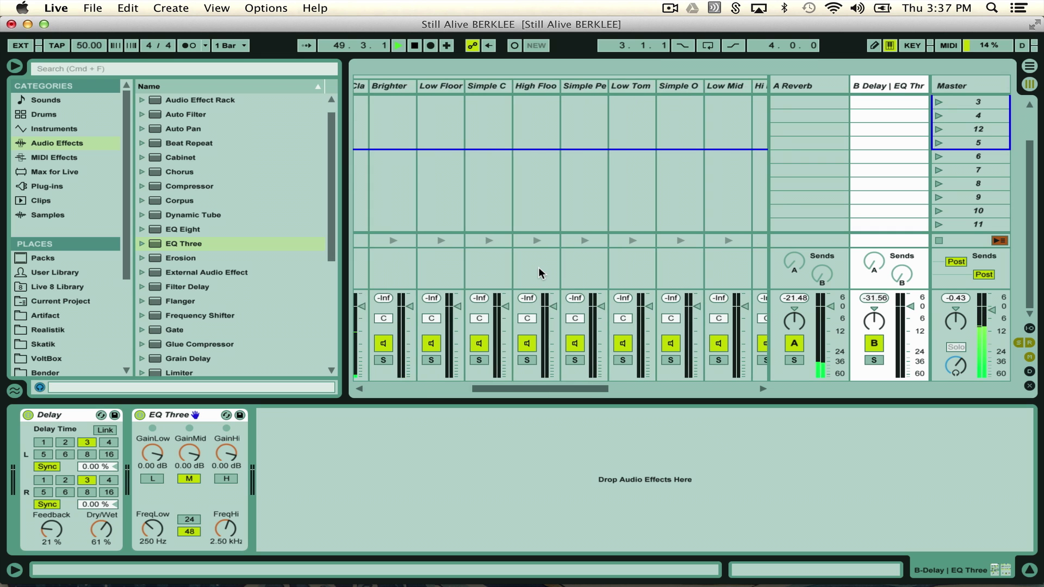
pyautogui.hscroll(8, 538, 273)
pyautogui.hscroll(-3, 538, 267)
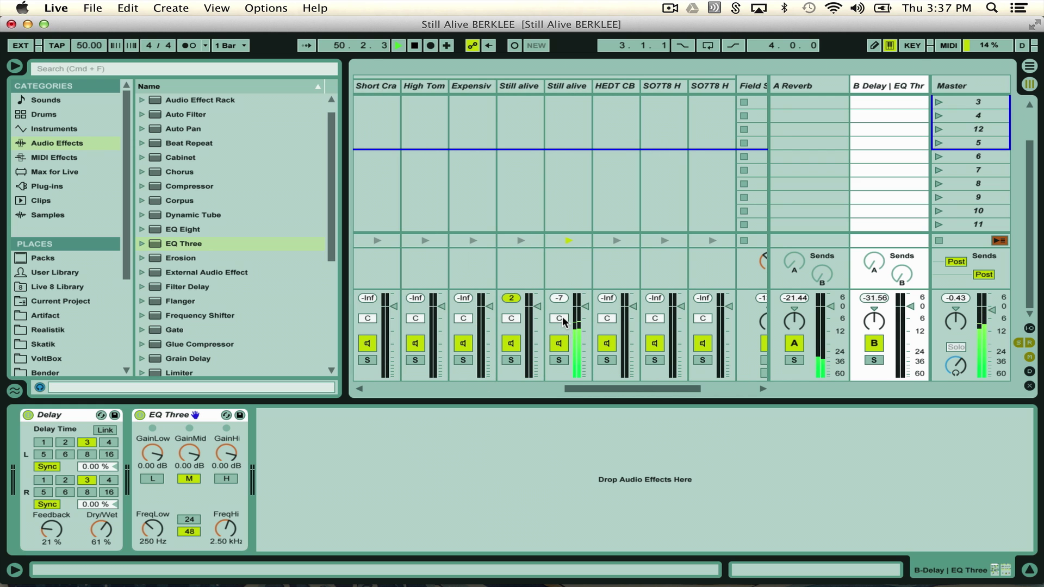
pyautogui.moveTo(562, 316); pyautogui.dragTo(562, 323)
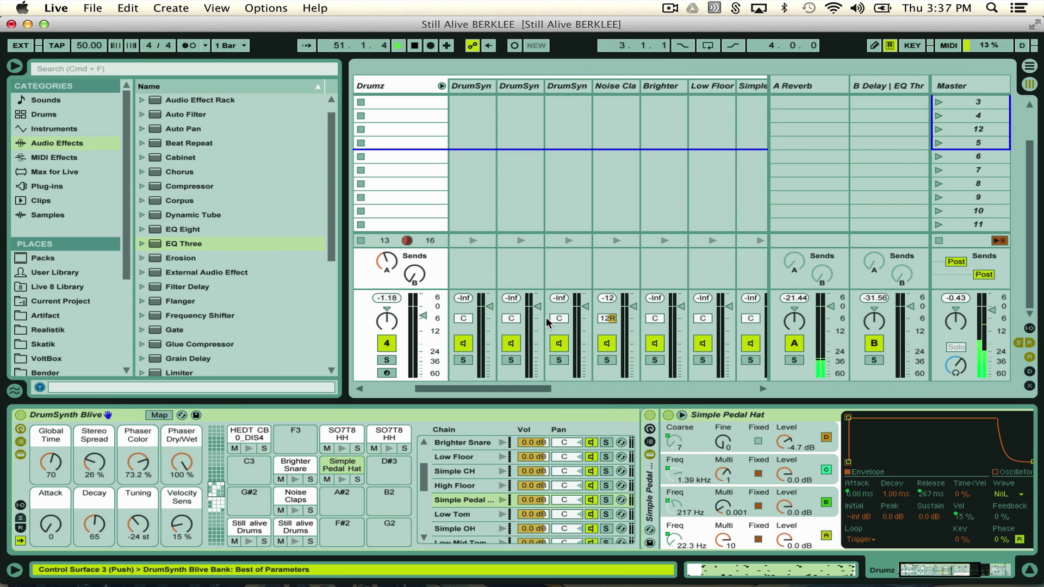
# Pan the Simple Pedal Hat chain to 18R and the Brighter Snare chain to 29L, and fold the Drumz track's chains
pyautogui.hscroll(5, 656, 253)
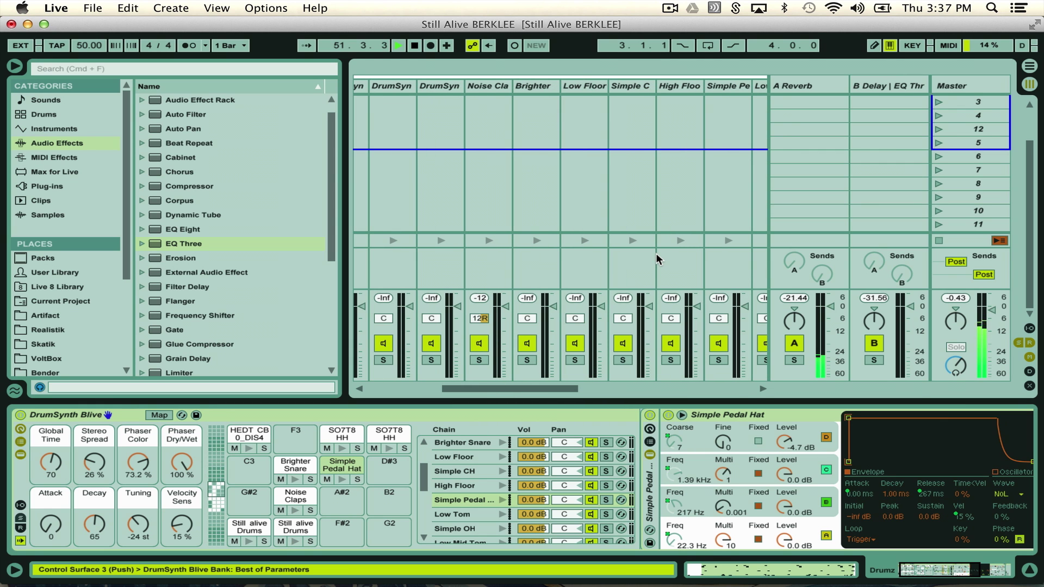
pyautogui.hscroll(5, 651, 322)
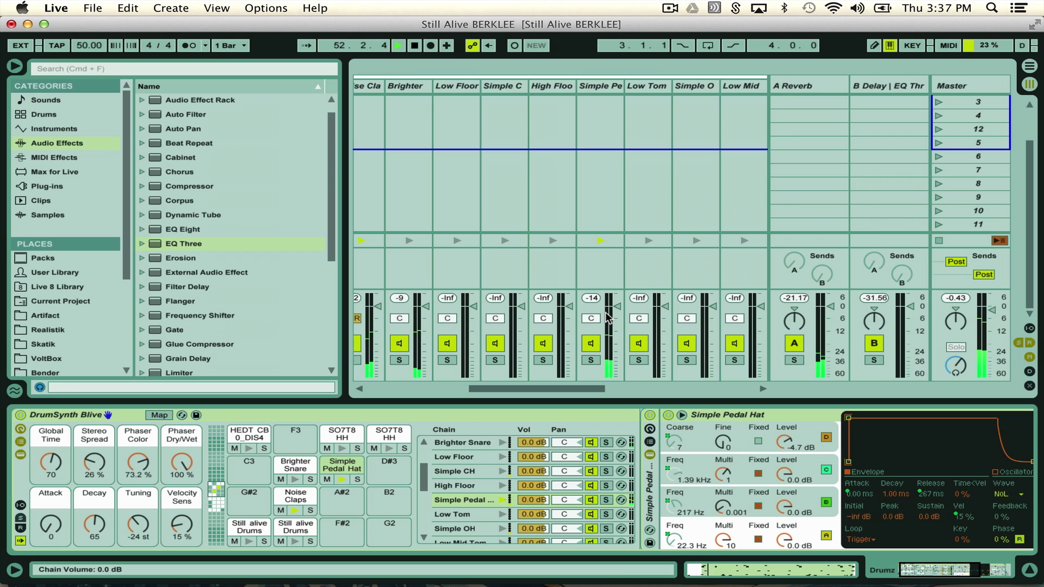
pyautogui.moveTo(591, 320); pyautogui.dragTo(592, 310)
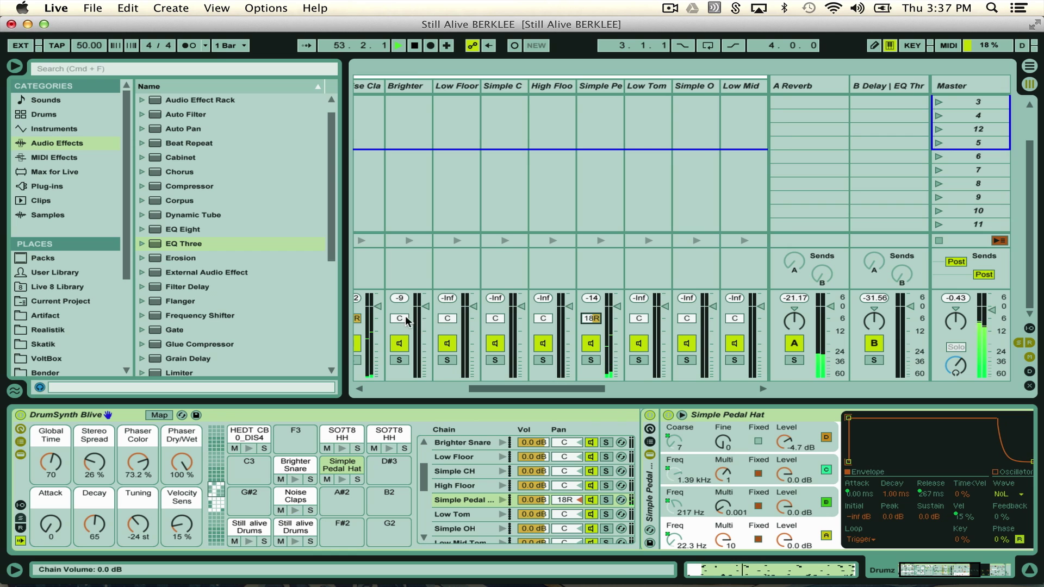
pyautogui.moveTo(400, 318)
pyautogui.mouseDown()
pyautogui.moveTo(400, 329)
pyautogui.moveTo(411, 322)
pyautogui.mouseUp()
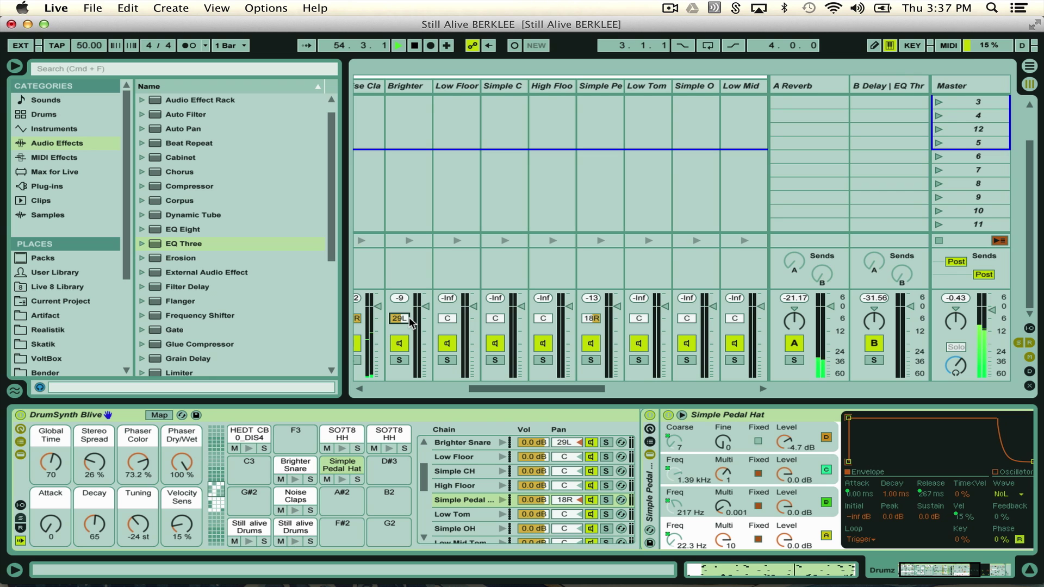
pyautogui.hscroll(-10, 428, 192)
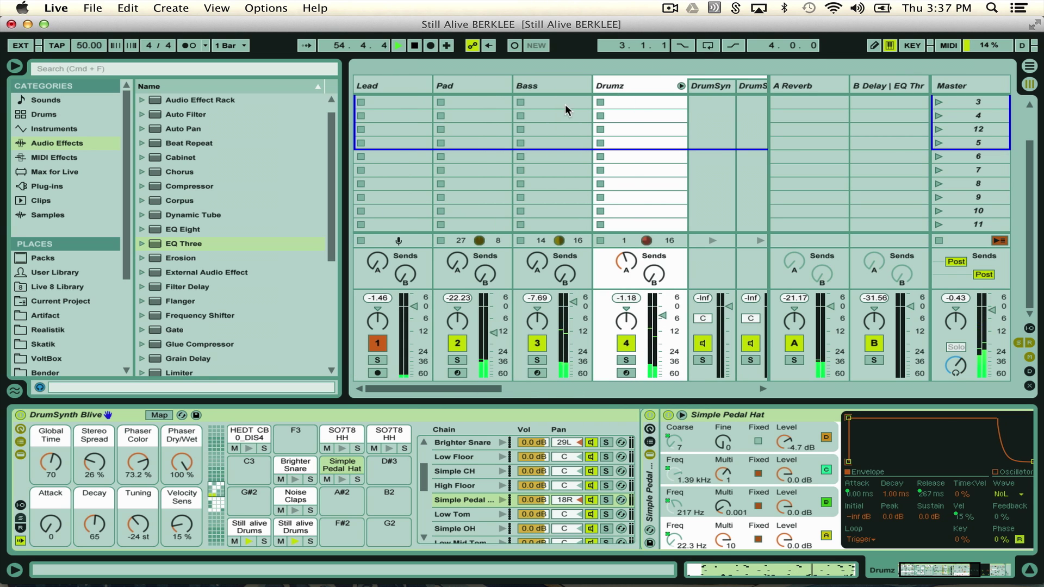
pyautogui.click(681, 87)
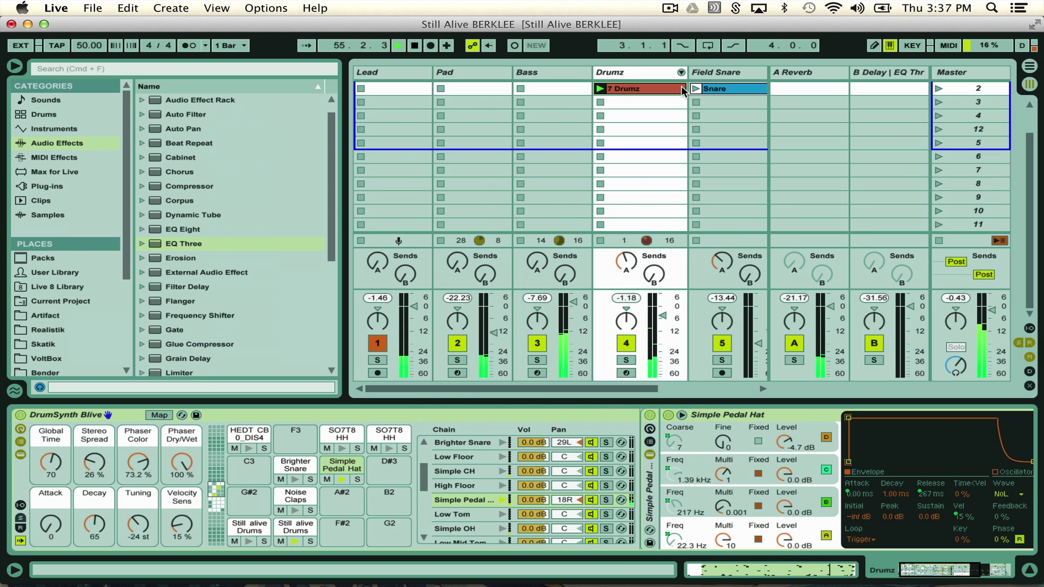